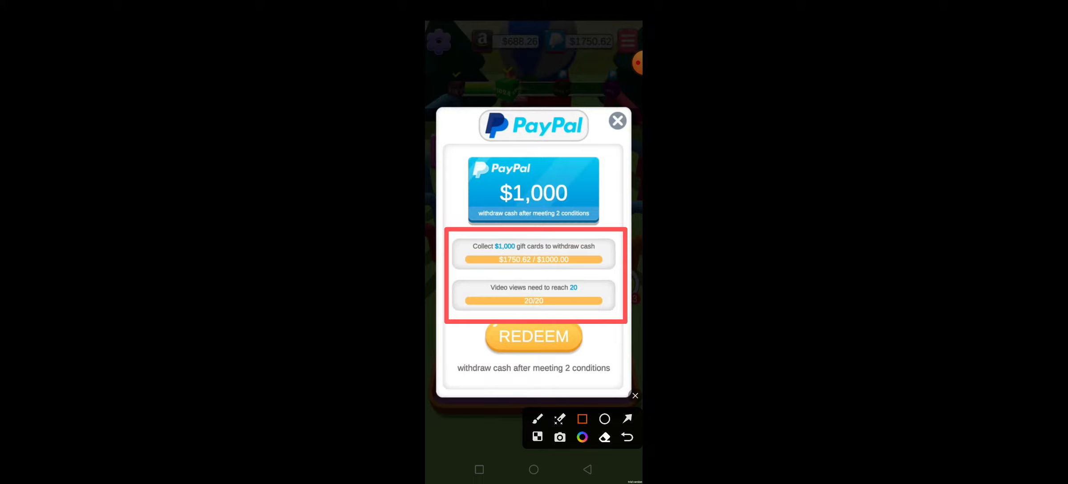
Step: Switch the screen annotation tool to arrow drawing after boxing the withdrawal conditions
left_click(628, 419)
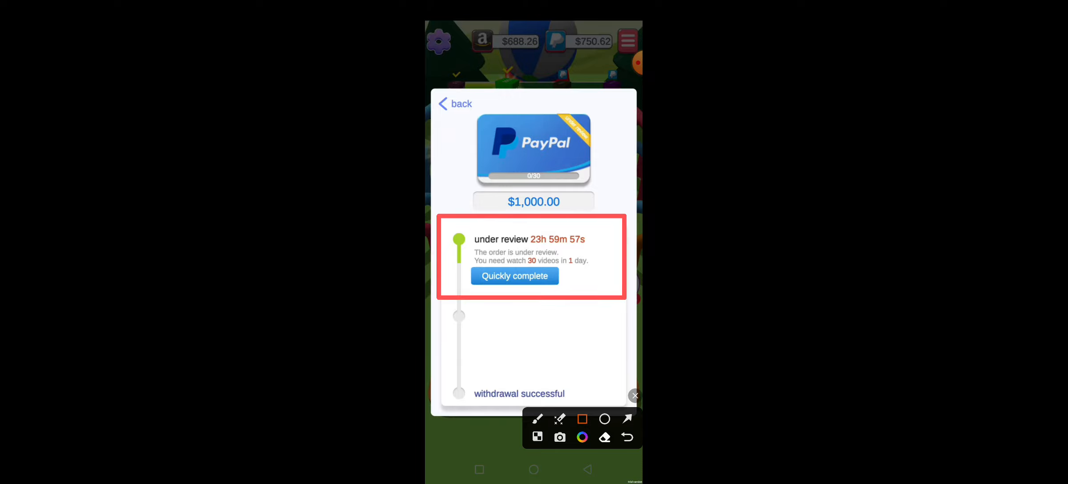
Step: Switch the annotation tool to arrows after marking the 'under review' status
left_click(628, 420)
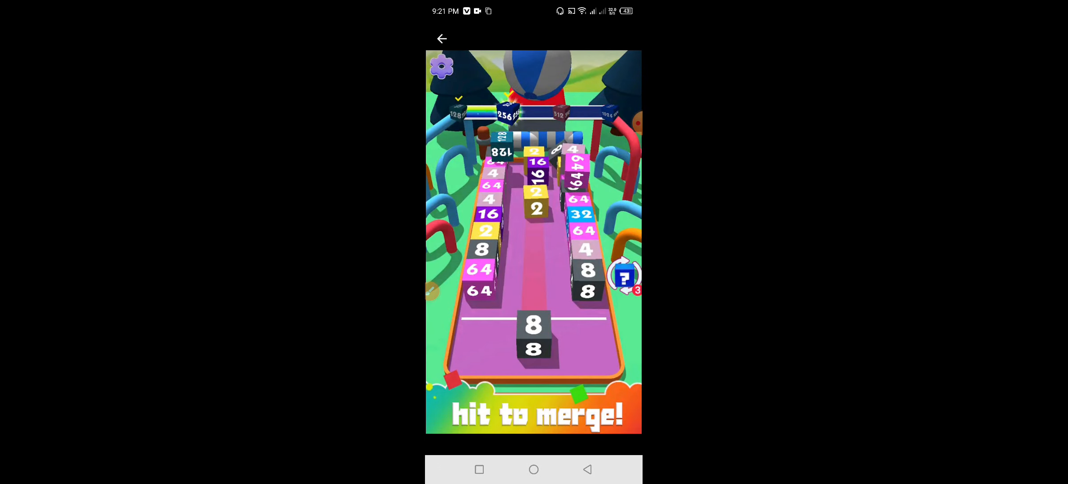
left_click_drag(601, 251, 468, 250)
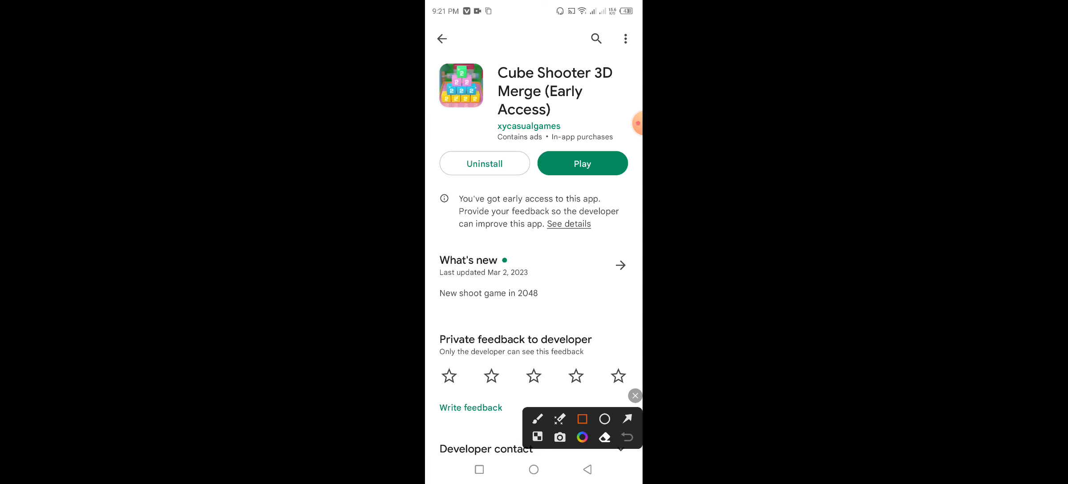
Step: Outline the Cube Shooter 3D Merge title block in red on the Play Store listing
left_click_drag(429, 42, 640, 191)
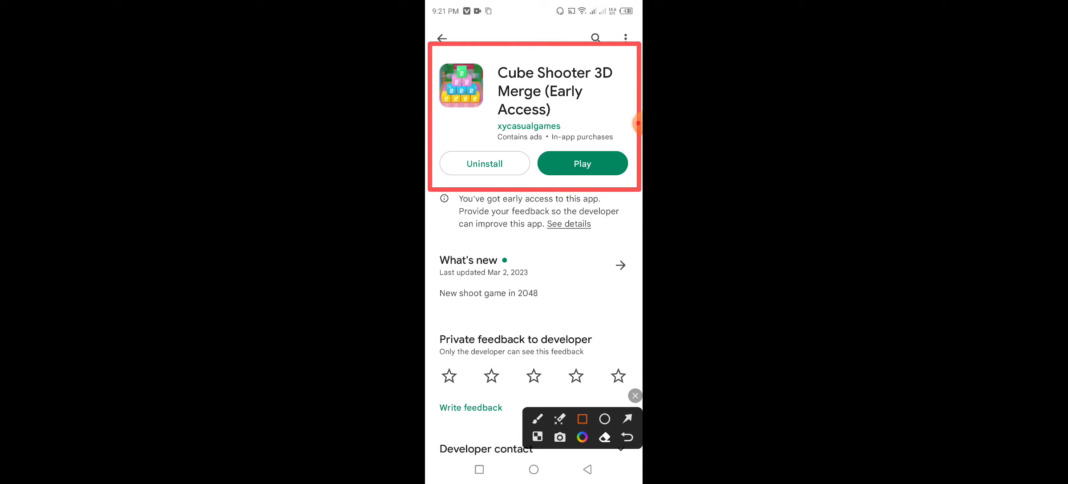
Step: Handwrite the word 'Fake' in red over the What's new section
mouse_move(449, 248)
left_mouse_down()
mouse_move(479, 322)
mouse_move(484, 225)
left_mouse_up()
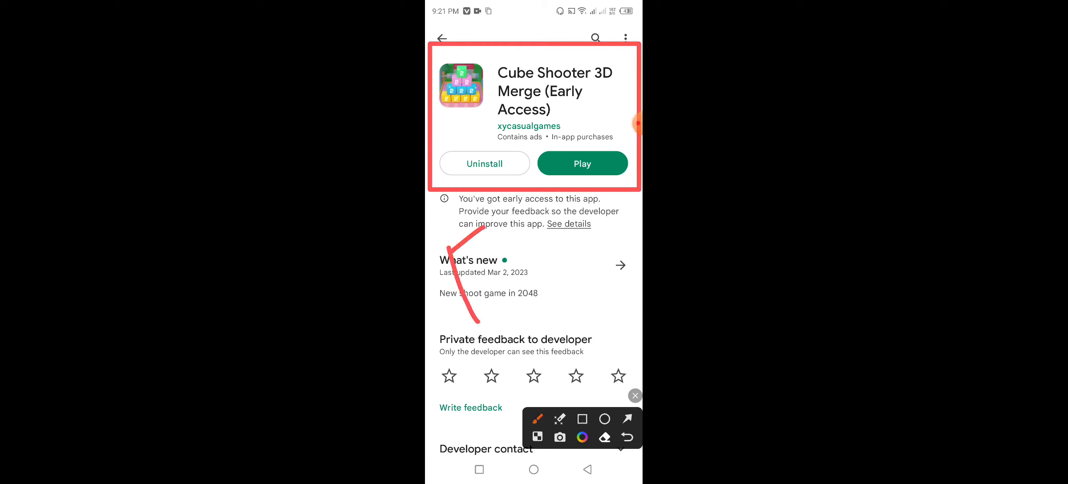
mouse_move(460, 269)
left_mouse_down()
mouse_move(482, 267)
mouse_move(501, 293)
left_mouse_up()
left_click_drag(504, 262, 530, 284)
left_click_drag(498, 214, 530, 294)
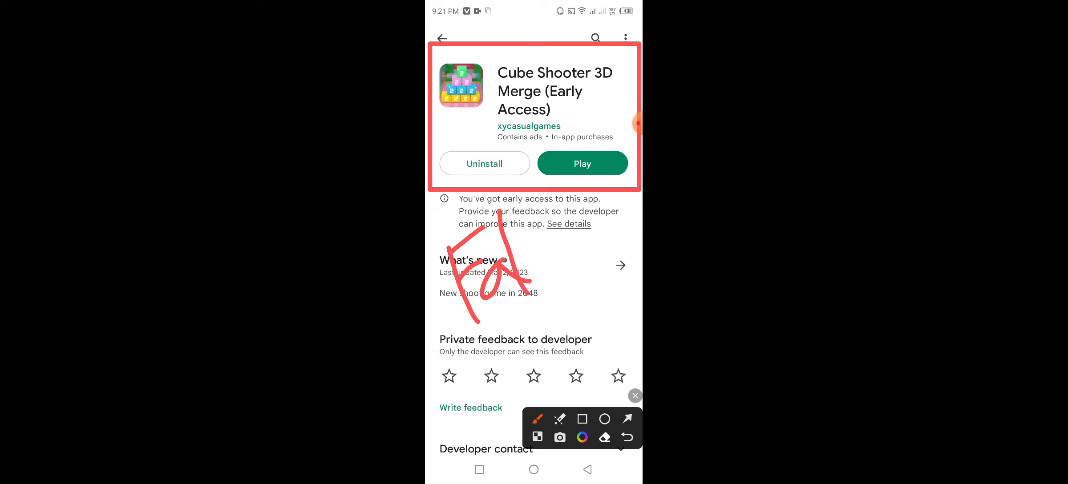
left_click_drag(542, 253, 513, 261)
left_click(539, 231)
mouse_move(525, 221)
left_mouse_down()
mouse_move(514, 250)
mouse_move(587, 237)
left_mouse_up()
mouse_move(511, 309)
left_mouse_down()
mouse_move(514, 386)
mouse_move(543, 372)
left_mouse_up()
Step: Handwrite 'App' below it to complete the 'Fake App' scribble
mouse_move(517, 344)
left_mouse_down()
mouse_move(538, 339)
mouse_move(567, 389)
left_mouse_up()
left_click_drag(547, 322, 586, 373)
left_click_drag(568, 305, 576, 330)
left_click_drag(514, 314, 526, 308)
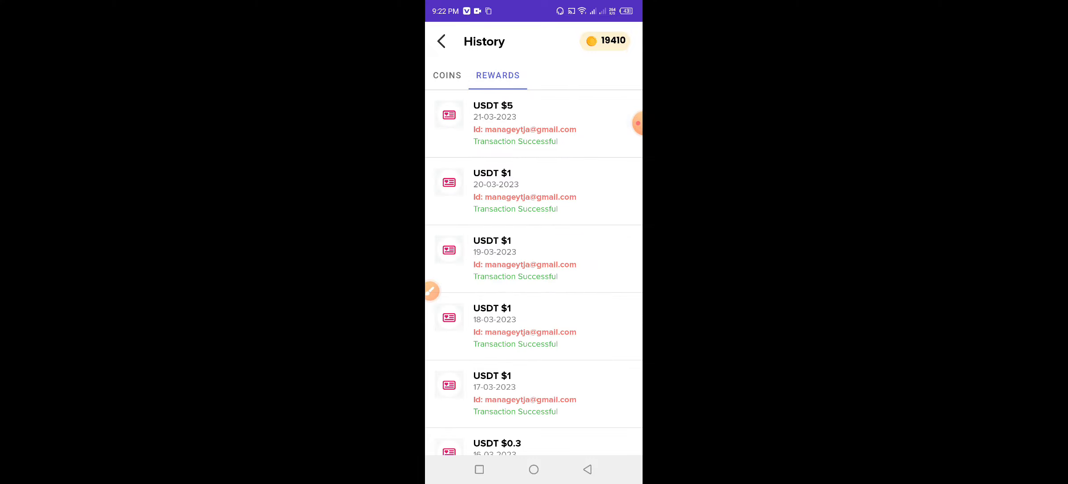
Step: Outline the successful USDT reward transactions in red and dismiss the annotation tools
left_click(432, 290)
left_click(583, 420)
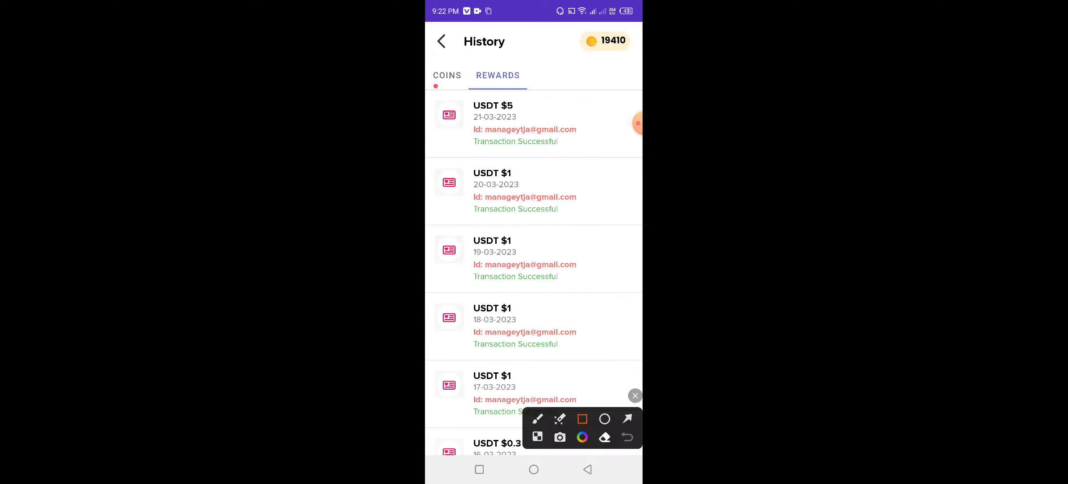
left_click_drag(435, 99, 594, 409)
left_click(635, 395)
Step: Leave the rewards app and return to the main home screen page
left_click(533, 469)
left_click(533, 469)
left_click_drag(467, 251, 618, 250)
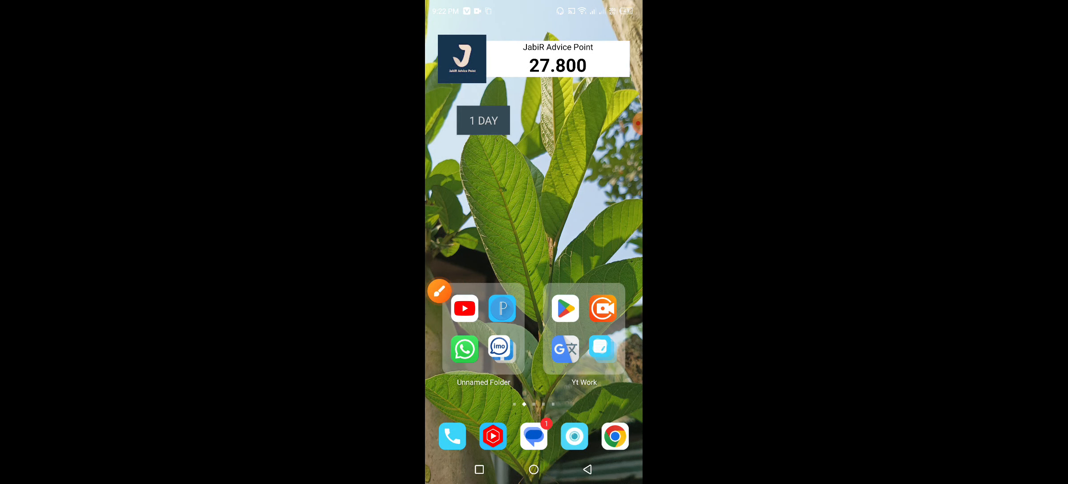